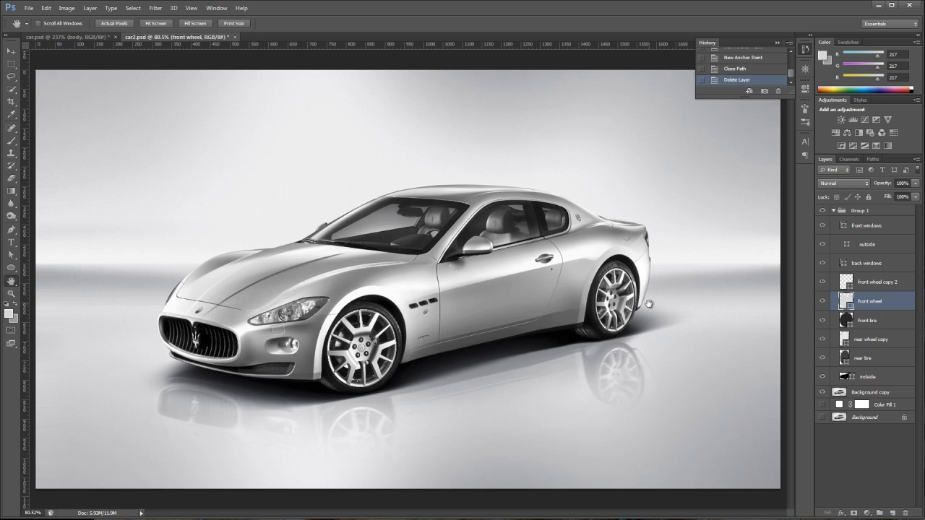
Remove the stroke from the outside body shape and keep a solid grey fill, hiding the Background copy photo during the change.
{"action": "left_click", "coordinate": [870, 246]}
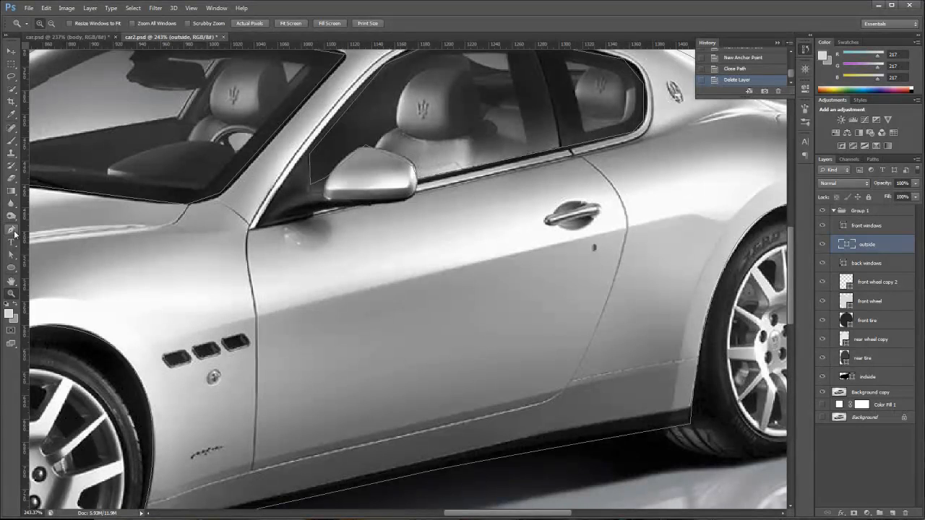
{"action": "left_click", "coordinate": [11, 229]}
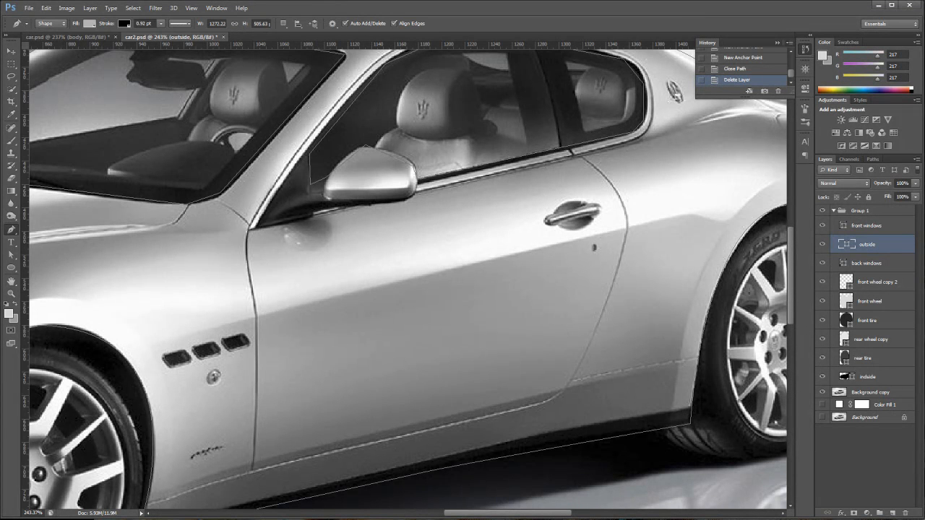
{"action": "left_click", "coordinate": [822, 392]}
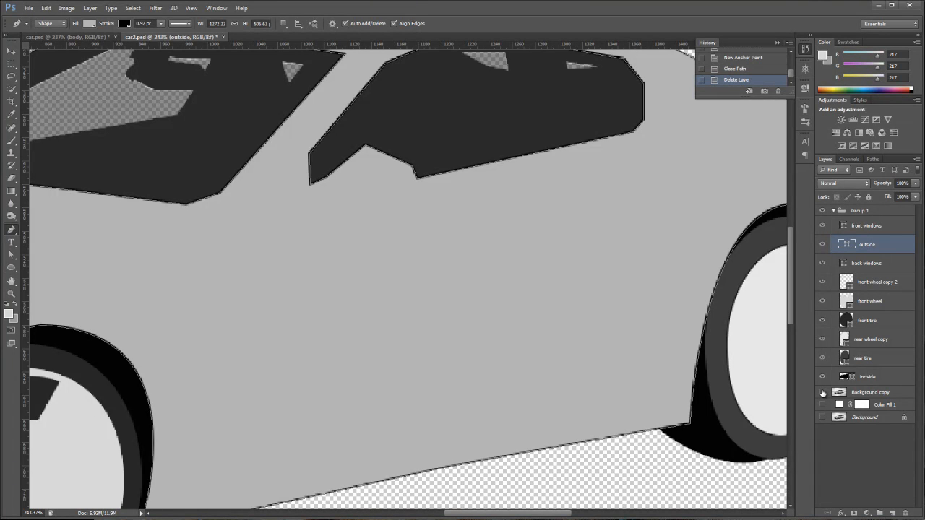
{"action": "left_click", "coordinate": [124, 23]}
{"action": "left_click", "coordinate": [83, 42]}
{"action": "left_click", "coordinate": [89, 23]}
{"action": "left_click", "coordinate": [68, 42]}
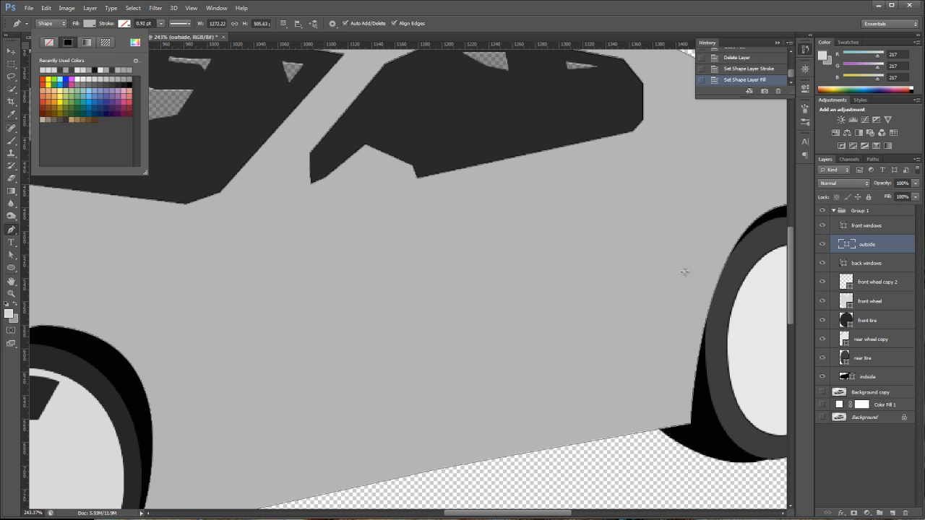
{"action": "left_click", "coordinate": [881, 248]}
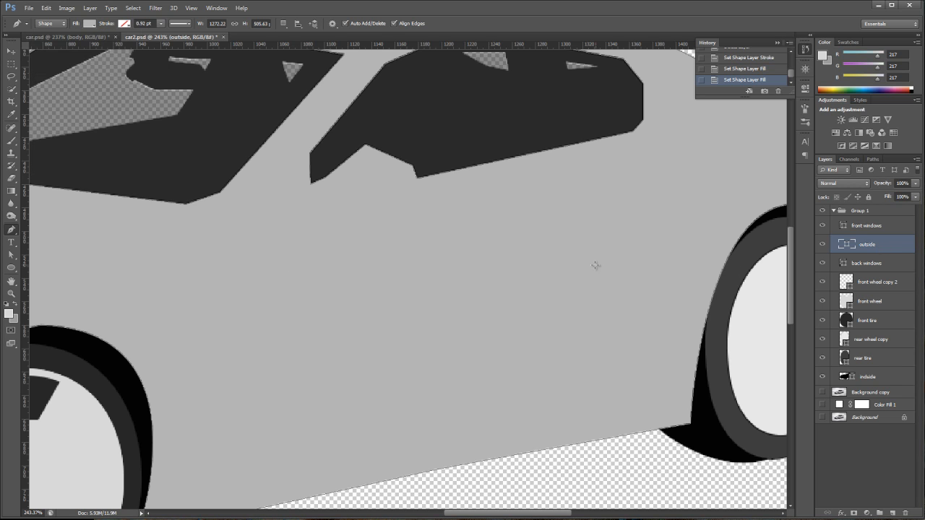
{"action": "left_click", "coordinate": [822, 392]}
{"action": "left_click", "coordinate": [823, 211]}
{"action": "left_click", "coordinate": [248, 230]}
{"action": "left_click", "coordinate": [248, 266]}
{"action": "key", "text": "ctrl+alt+z"}
{"action": "key", "text": "ctrl+alt+z"}
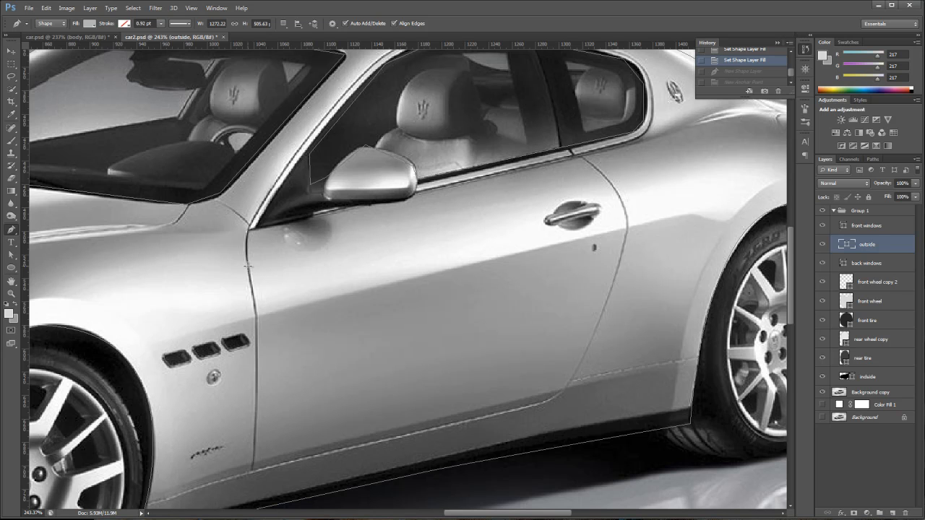
Trace the car door's outline as a closed Pen tool shape above the outside layer, following its front, lower, rear and window edges.
{"action": "left_click_drag", "start_coordinate": [248, 266], "coordinate": [251, 283]}
{"action": "left_click", "coordinate": [256, 305]}
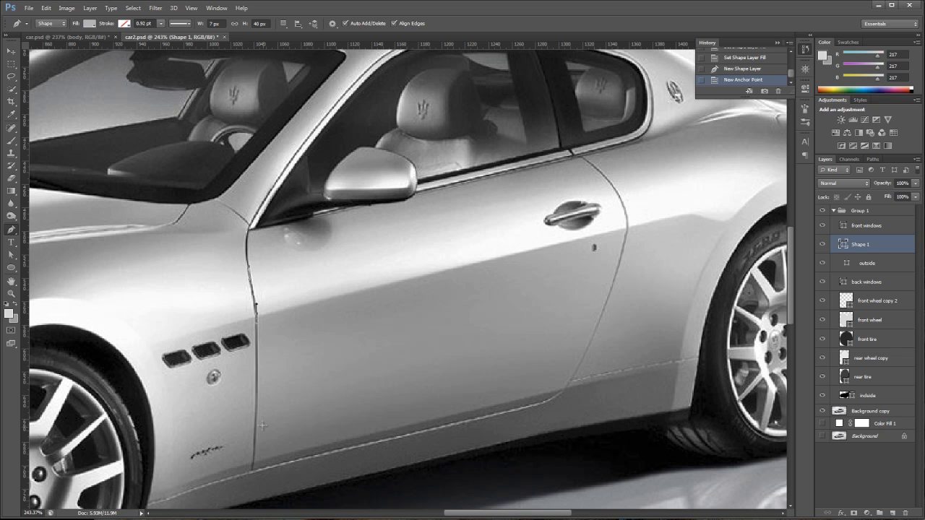
{"action": "left_click", "coordinate": [253, 463]}
{"action": "left_click_drag", "start_coordinate": [253, 466], "coordinate": [254, 462]}
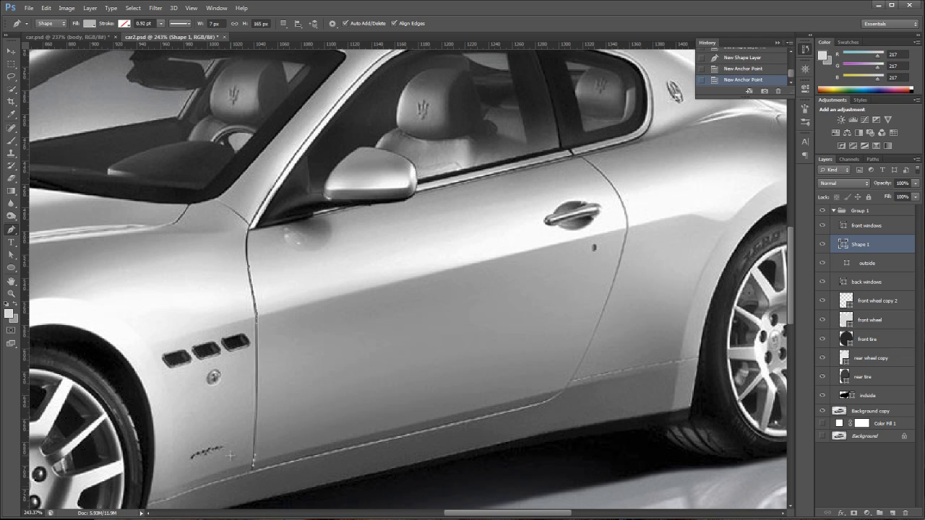
{"action": "left_click", "coordinate": [251, 471]}
{"action": "left_click_drag", "start_coordinate": [542, 402], "coordinate": [558, 397]}
{"action": "left_click_drag", "start_coordinate": [626, 239], "coordinate": [626, 216]}
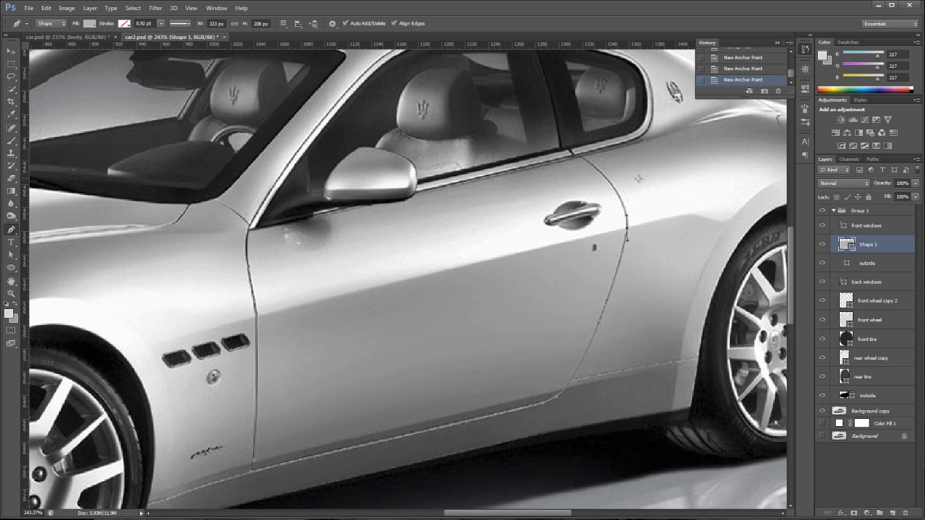
{"action": "left_click_drag", "start_coordinate": [614, 189], "coordinate": [611, 183]}
{"action": "left_click_drag", "start_coordinate": [579, 155], "coordinate": [579, 155]}
{"action": "left_click", "coordinate": [248, 232]}
Give the door shape no fill and a solid black stroke, and hide the Background copy photo.
{"action": "scroll", "coordinate": [248, 233], "scroll_direction": "up", "scroll_amount": 1}
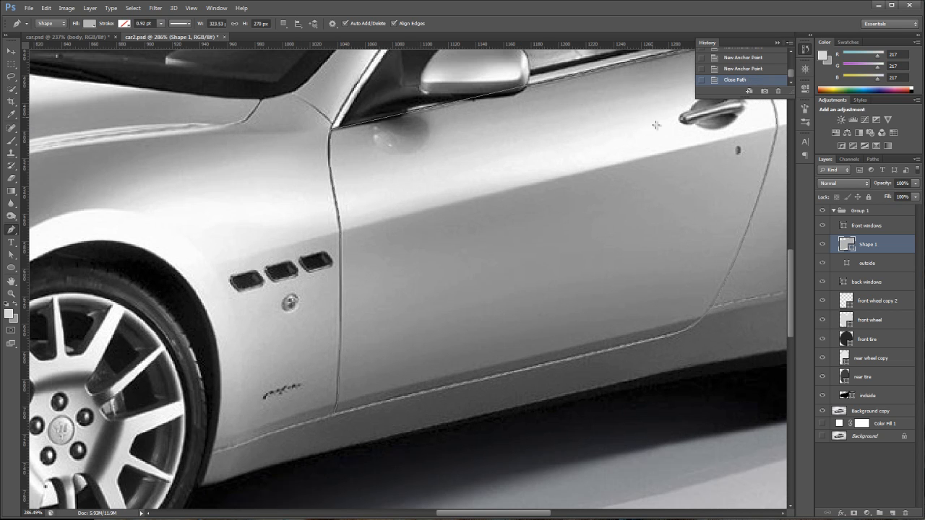
{"action": "left_click", "coordinate": [89, 24]}
{"action": "left_click", "coordinate": [84, 42]}
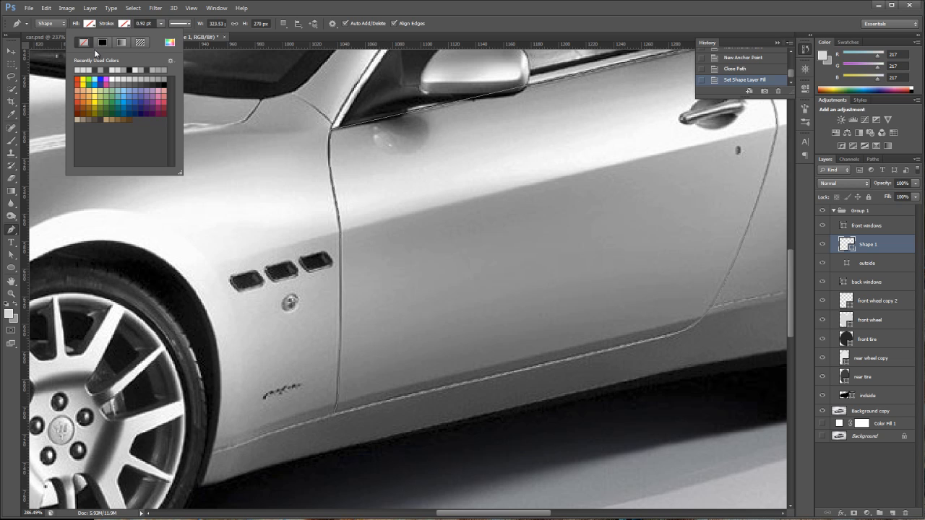
{"action": "left_click", "coordinate": [104, 42]}
{"action": "left_click", "coordinate": [823, 411]}
{"action": "double_click", "coordinate": [10, 281]}
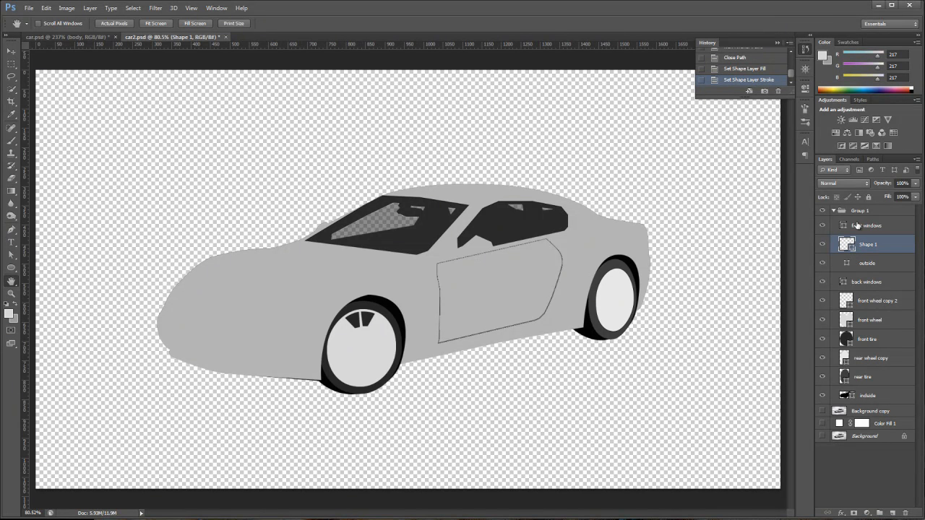
Change the door outline's stroke to a black-to-white linear gradient and rotate the gradient angle.
{"action": "left_click", "coordinate": [856, 226]}
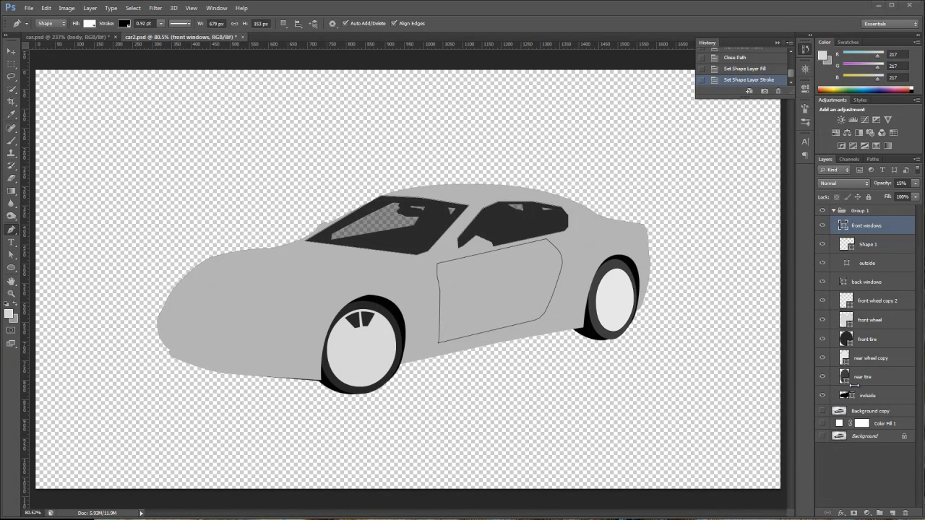
{"action": "left_click", "coordinate": [868, 244]}
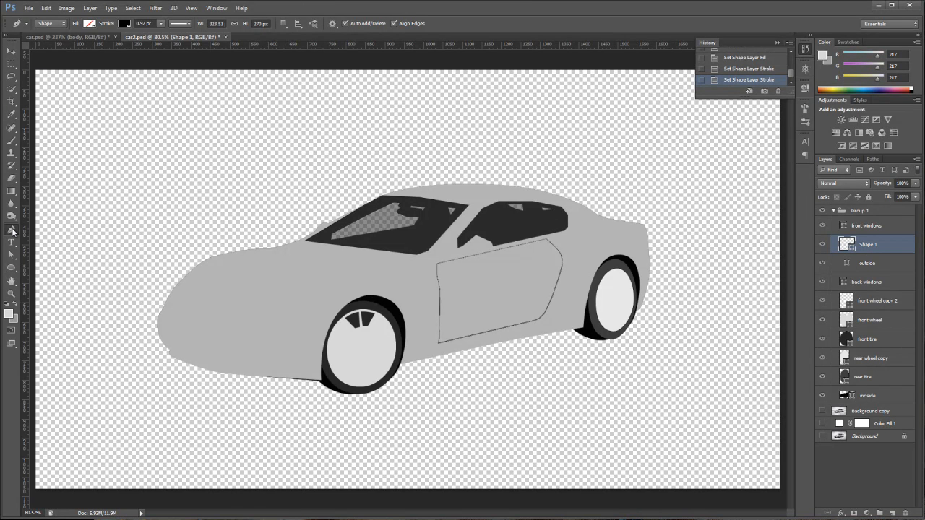
{"action": "left_click", "coordinate": [125, 23]}
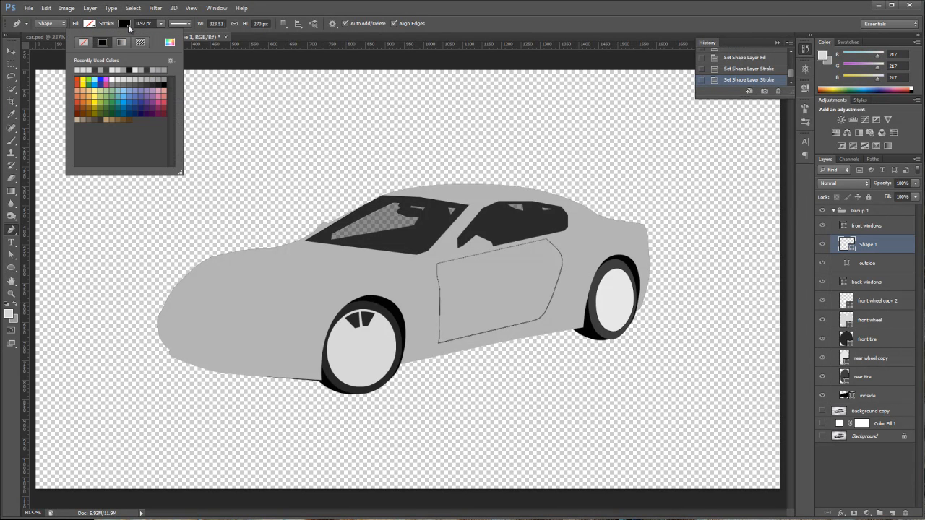
{"action": "left_click", "coordinate": [122, 42]}
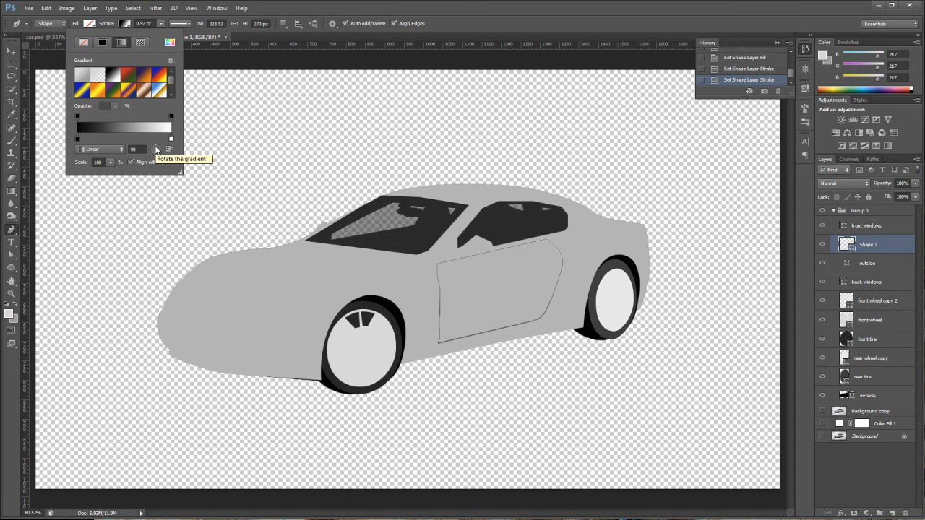
{"action": "left_click_drag", "start_coordinate": [156, 150], "coordinate": [160, 151]}
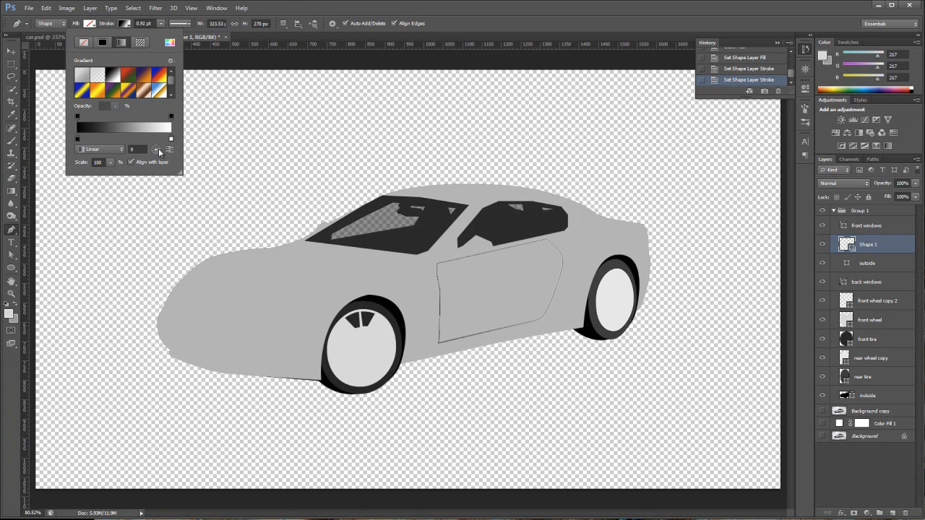
{"action": "left_click_drag", "start_coordinate": [159, 151], "coordinate": [158, 156]}
{"action": "left_click", "coordinate": [883, 226]}
{"action": "left_click", "coordinate": [884, 225]}
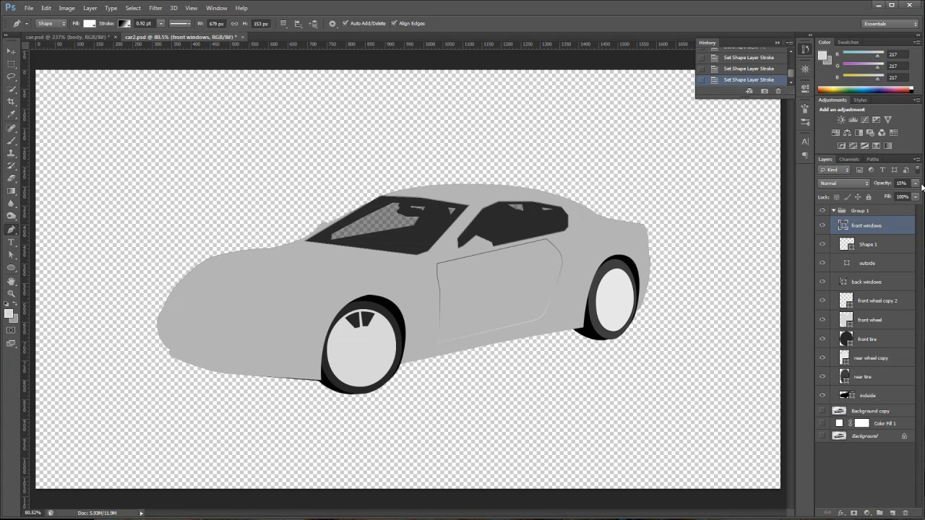
Lower the opacity of the door outline layer Shape 1 to 53%.
{"action": "left_click", "coordinate": [884, 245]}
{"action": "left_click", "coordinate": [916, 185]}
{"action": "left_click_drag", "start_coordinate": [909, 197], "coordinate": [901, 198]}
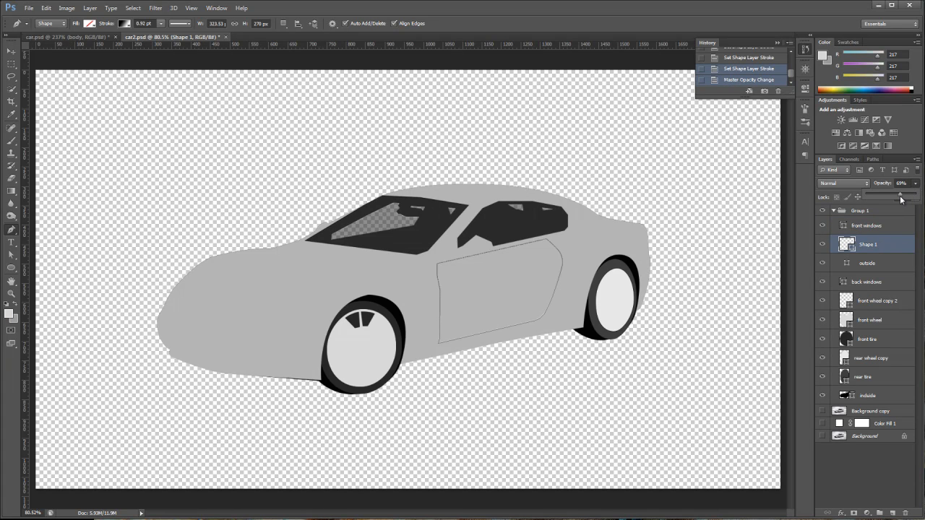
{"action": "left_click", "coordinate": [884, 229]}
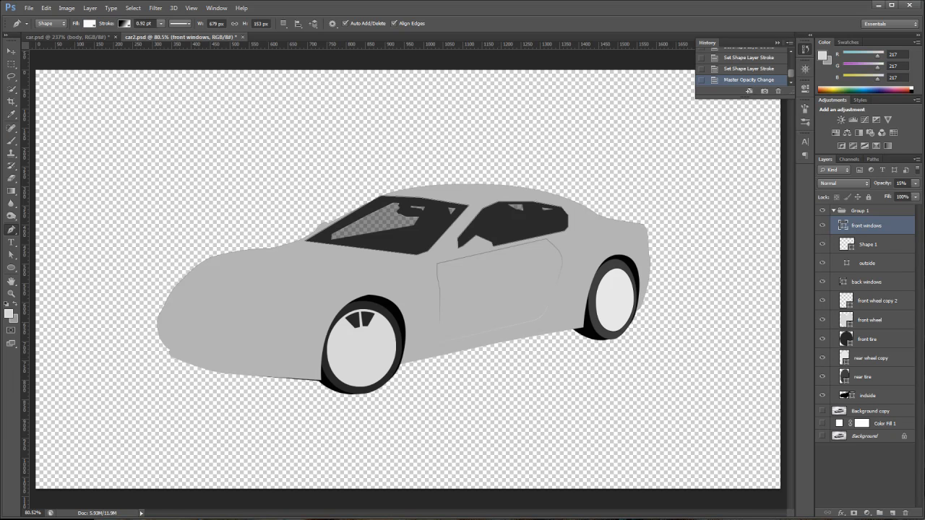
With the reference photo shown, trace the hood's outline as a closed, unfilled Pen tool shape with the gradient stroke.
{"action": "left_click", "coordinate": [872, 245]}
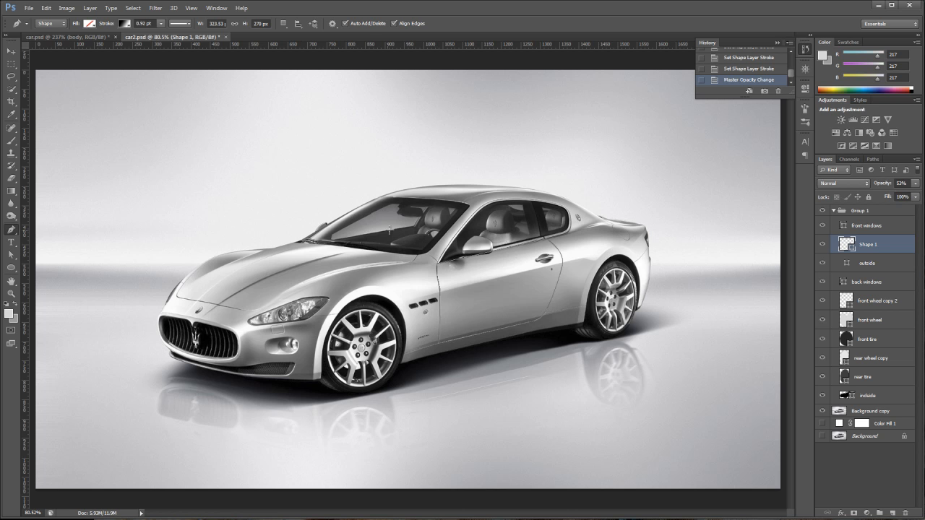
{"action": "left_click", "coordinate": [416, 257]}
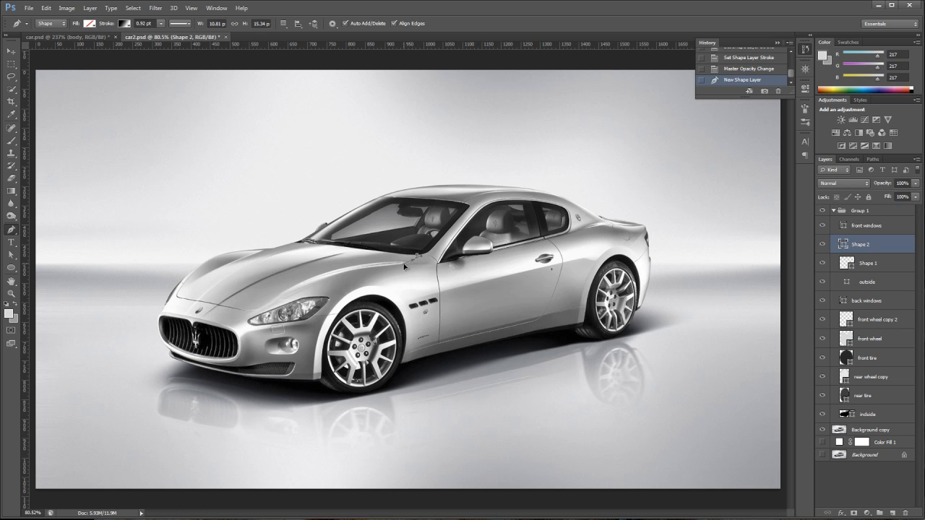
{"action": "left_click", "coordinate": [407, 264]}
{"action": "left_click", "coordinate": [345, 270]}
{"action": "left_click", "coordinate": [267, 306]}
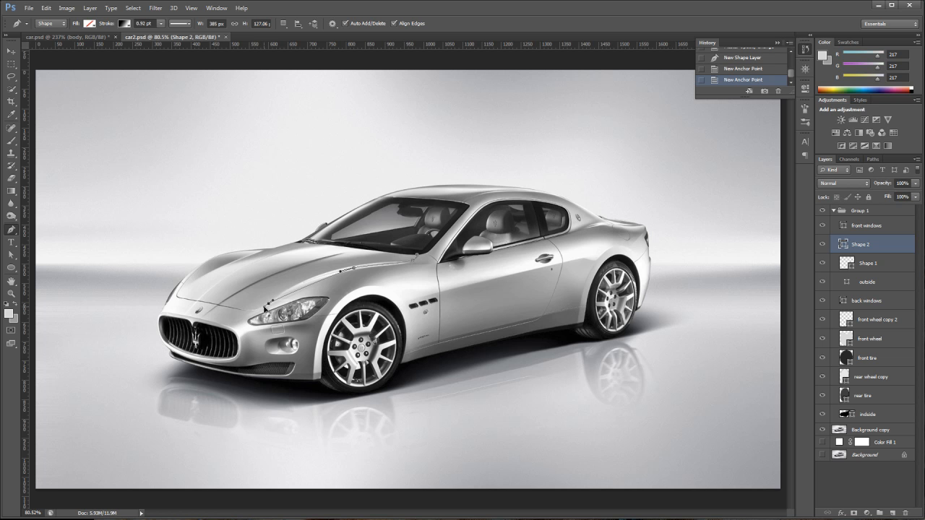
{"action": "left_click_drag", "start_coordinate": [255, 310], "coordinate": [250, 311]}
{"action": "left_click", "coordinate": [214, 304]}
{"action": "left_click", "coordinate": [178, 296]}
{"action": "left_click", "coordinate": [338, 245]}
{"action": "left_click", "coordinate": [359, 250]}
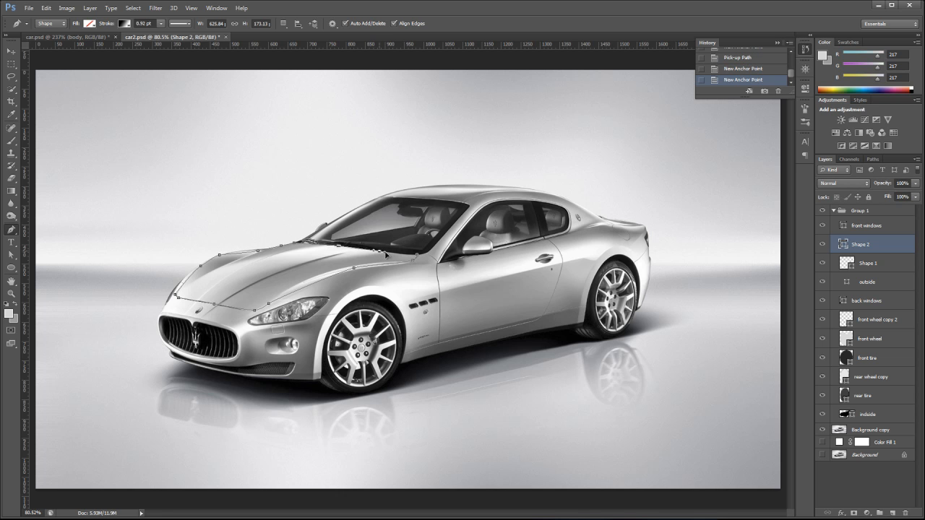
{"action": "left_click", "coordinate": [417, 256]}
Add an anchor point to the hood outline above the headlight, move it to fit the curve, and hide the Background copy photo.
{"action": "left_click", "coordinate": [11, 254]}
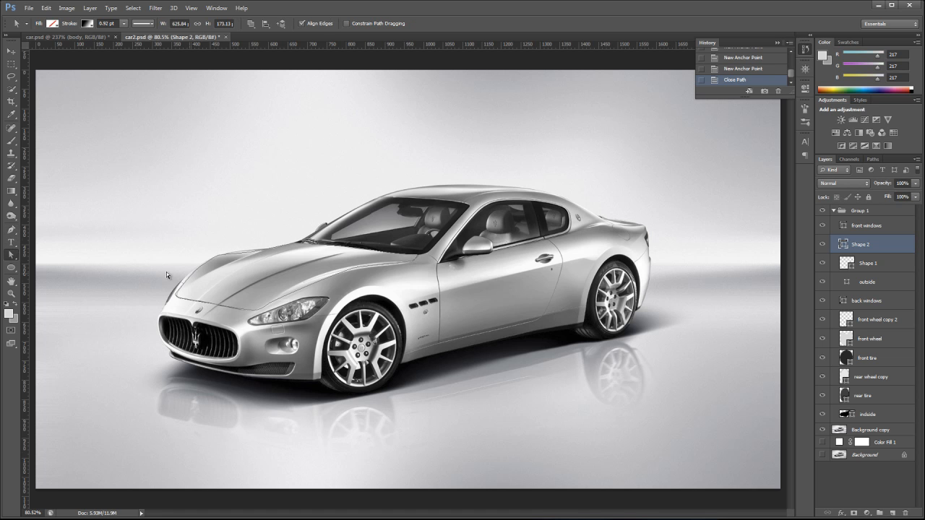
{"action": "left_click", "coordinate": [305, 292]}
{"action": "right_click", "coordinate": [11, 229]}
{"action": "left_click", "coordinate": [62, 246]}
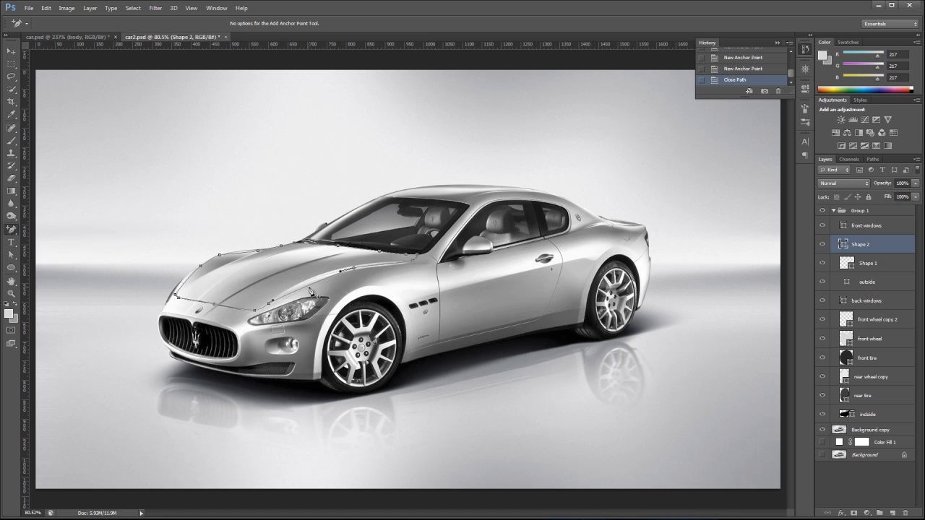
{"action": "left_click", "coordinate": [309, 288]}
{"action": "left_click", "coordinate": [12, 255]}
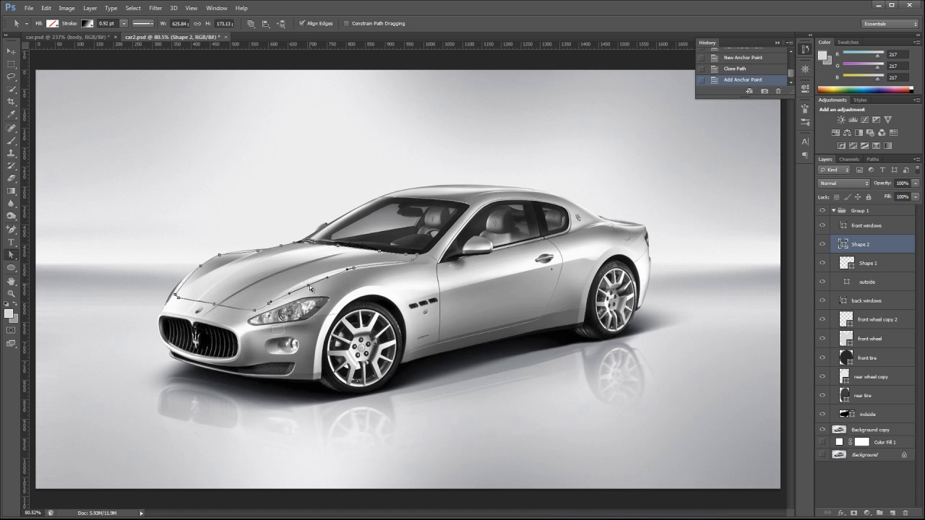
{"action": "left_click_drag", "start_coordinate": [309, 285], "coordinate": [306, 282]}
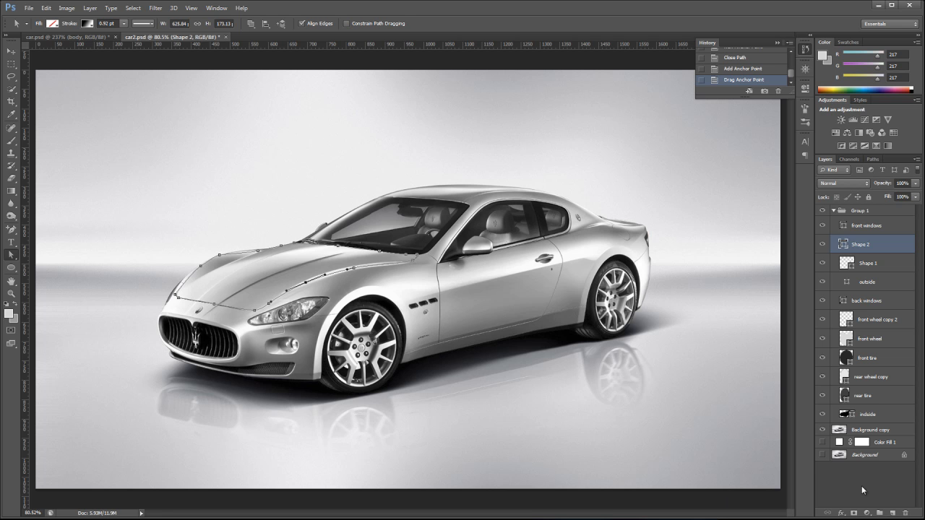
{"action": "left_click", "coordinate": [823, 429]}
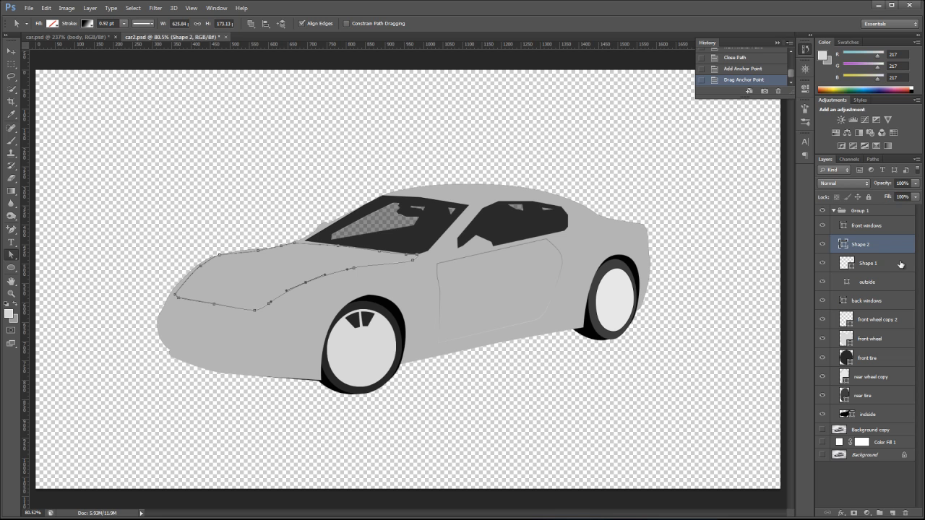
{"action": "left_click", "coordinate": [904, 224]}
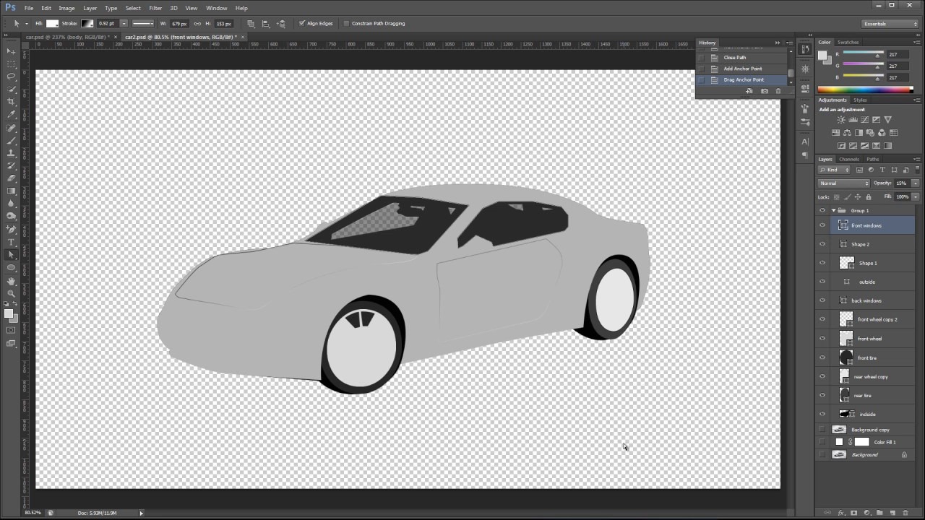
Add a new layer above front windows with the Background copy photo shown, and set the Pen tool to Path mode.
{"action": "left_click", "coordinate": [821, 430]}
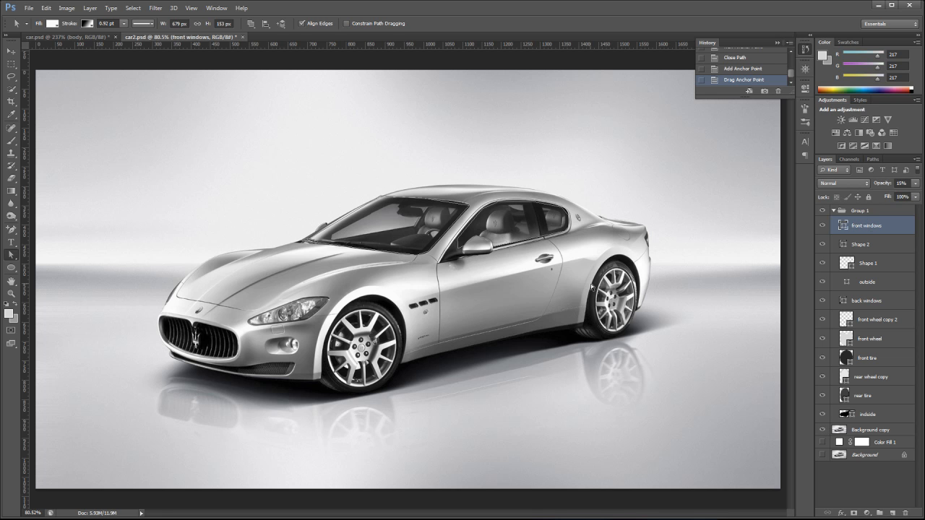
{"action": "left_click", "coordinate": [893, 513]}
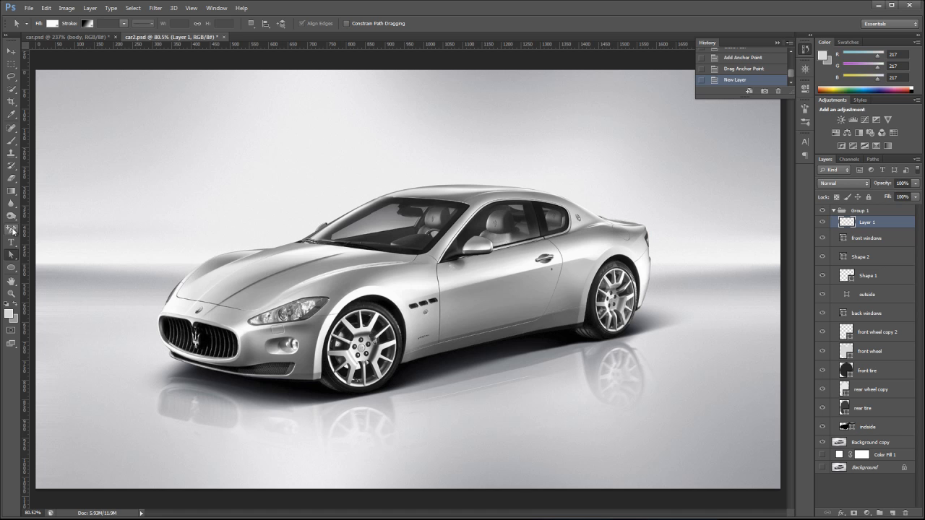
{"action": "right_click", "coordinate": [12, 232]}
{"action": "left_click", "coordinate": [45, 230]}
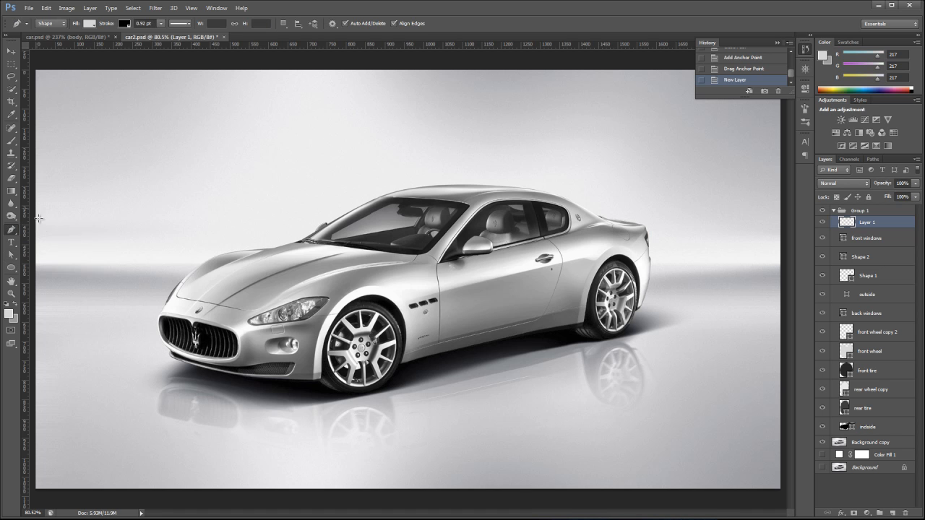
{"action": "left_click", "coordinate": [54, 23]}
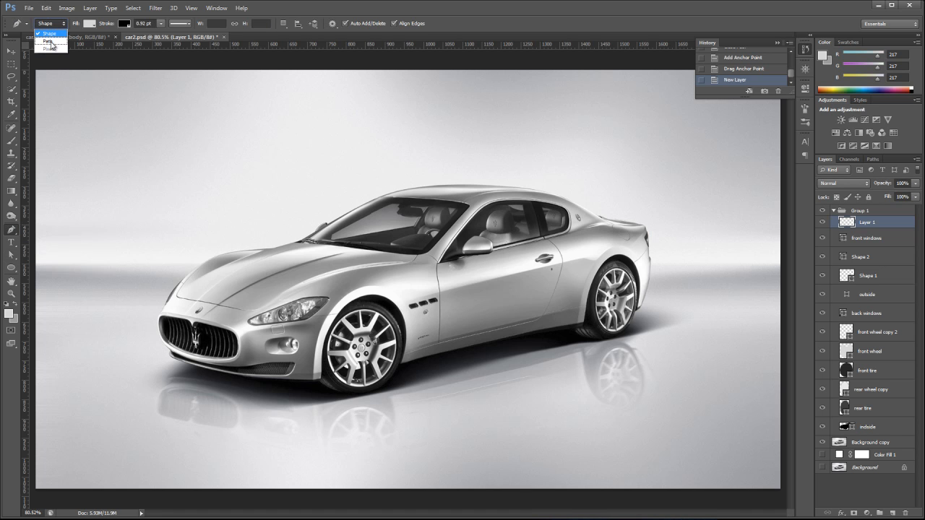
{"action": "left_click", "coordinate": [49, 41]}
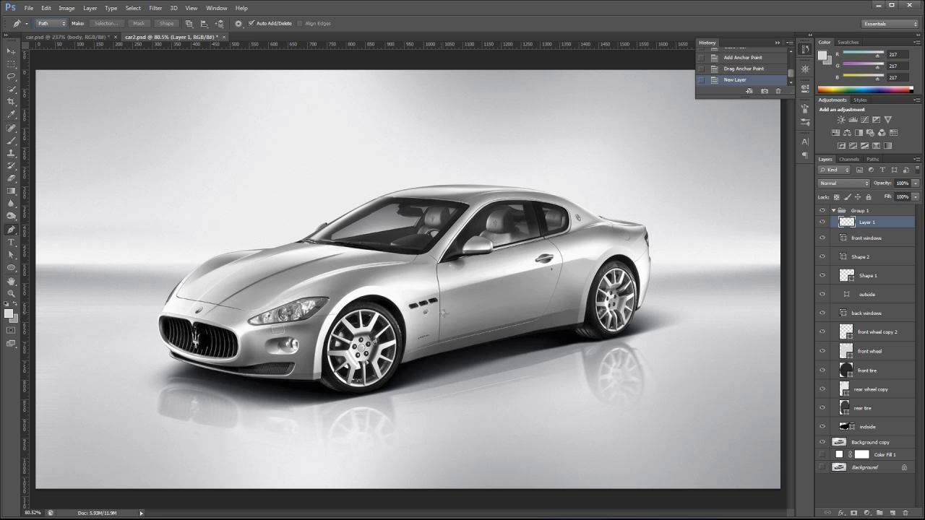
Trace a closed Pen tool path around the car's lower side panel between the front and rear wheel arches.
{"action": "left_click", "coordinate": [402, 301]}
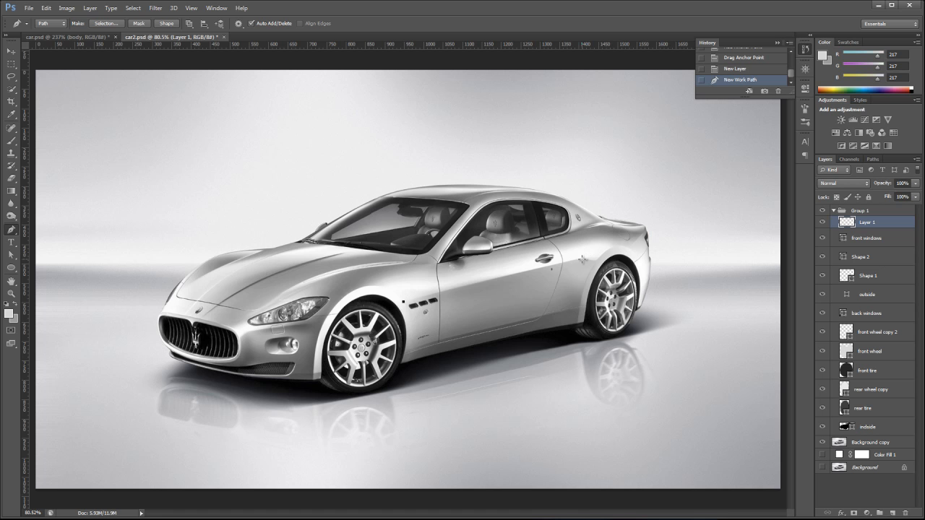
{"action": "left_click", "coordinate": [582, 259]}
{"action": "left_click", "coordinate": [594, 261]}
{"action": "left_click_drag", "start_coordinate": [586, 281], "coordinate": [582, 291]}
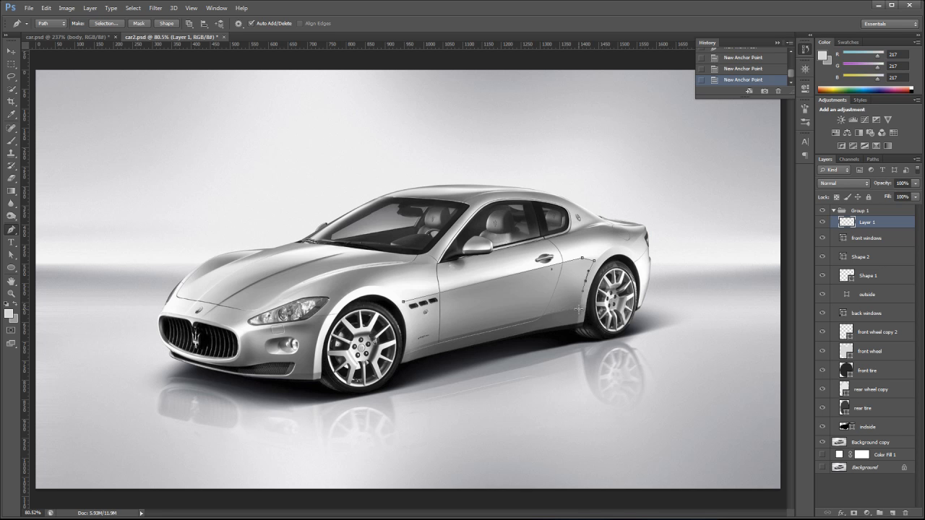
{"action": "left_click", "coordinate": [512, 323]}
{"action": "left_click", "coordinate": [424, 345]}
{"action": "left_click", "coordinate": [411, 348]}
{"action": "left_click_drag", "start_coordinate": [413, 326], "coordinate": [411, 317]}
{"action": "left_click", "coordinate": [406, 304]}
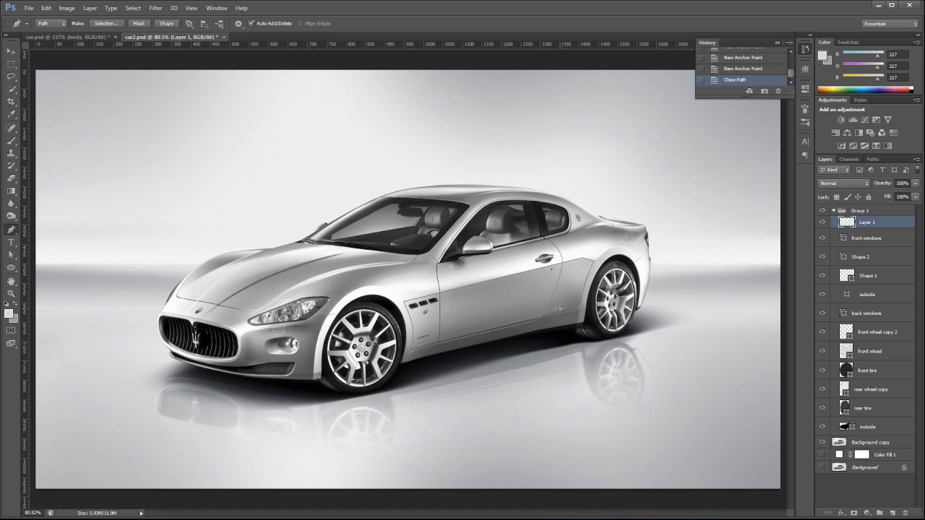
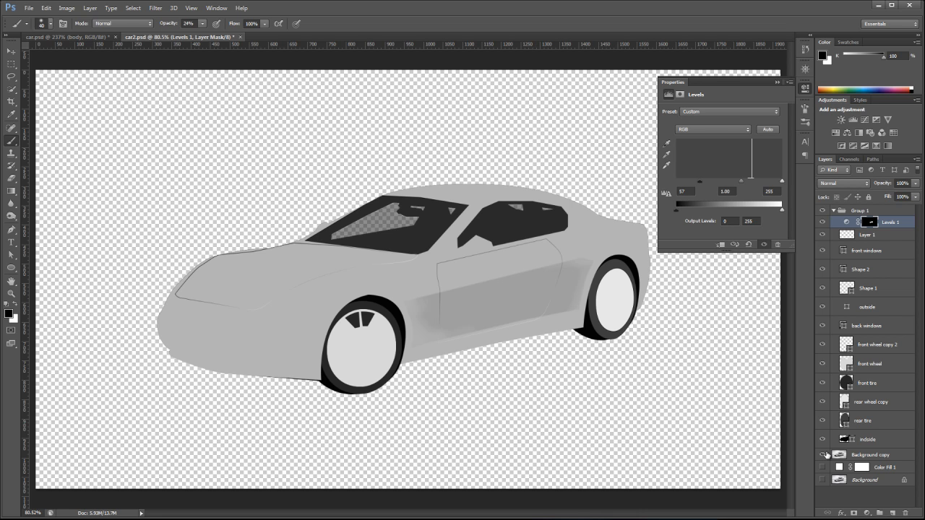
Show the Background copy photo and continue the Pen tool path along the lower sill to the front wheel arch.
{"action": "left_click", "coordinate": [824, 454]}
{"action": "left_click", "coordinate": [824, 455]}
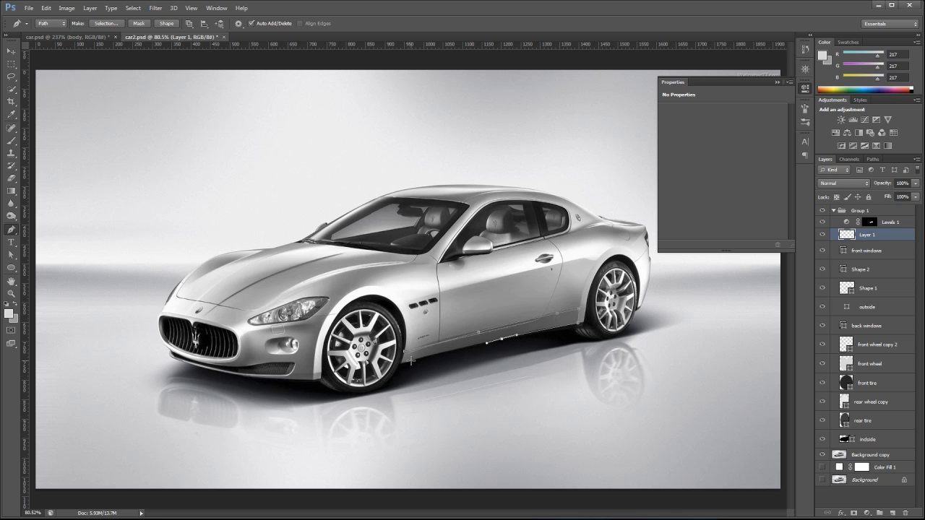
{"action": "left_click", "coordinate": [409, 359]}
{"action": "left_click", "coordinate": [402, 363]}
Adjust the sill path's anchor points and curve behind the front wheel to follow the body edge at 100% zoom.
{"action": "key", "text": "z"}
{"action": "left_click", "coordinate": [409, 358]}
{"action": "left_click", "coordinate": [11, 256]}
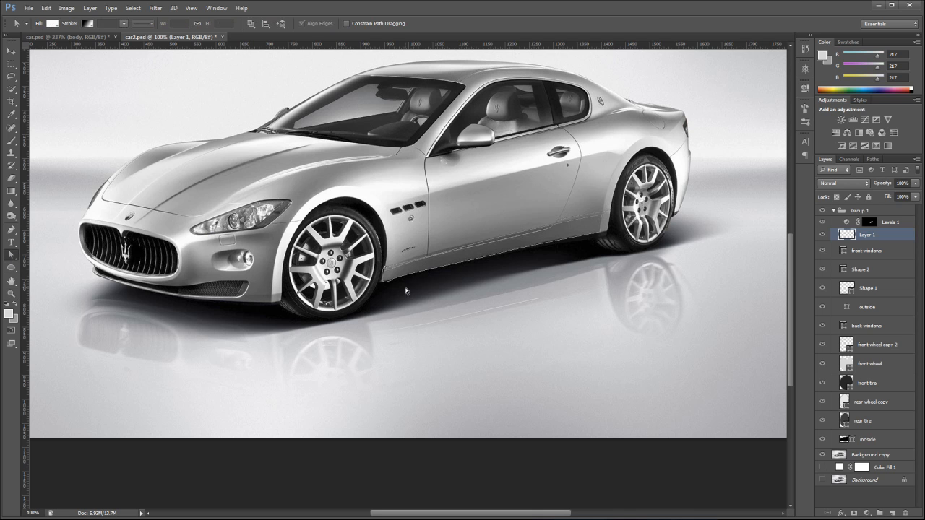
{"action": "left_click", "coordinate": [382, 284]}
{"action": "left_click", "coordinate": [476, 244]}
{"action": "left_click_drag", "start_coordinate": [446, 252], "coordinate": [422, 255]}
{"action": "left_click", "coordinate": [381, 283]}
Lower Layer 1 in the layer stack to sit between Shape 1 and outside.
{"action": "key", "text": "ctrl+bracketleft"}
{"action": "key", "text": "ctrl+bracketleft"}
{"action": "key", "text": "ctrl+bracketleft"}
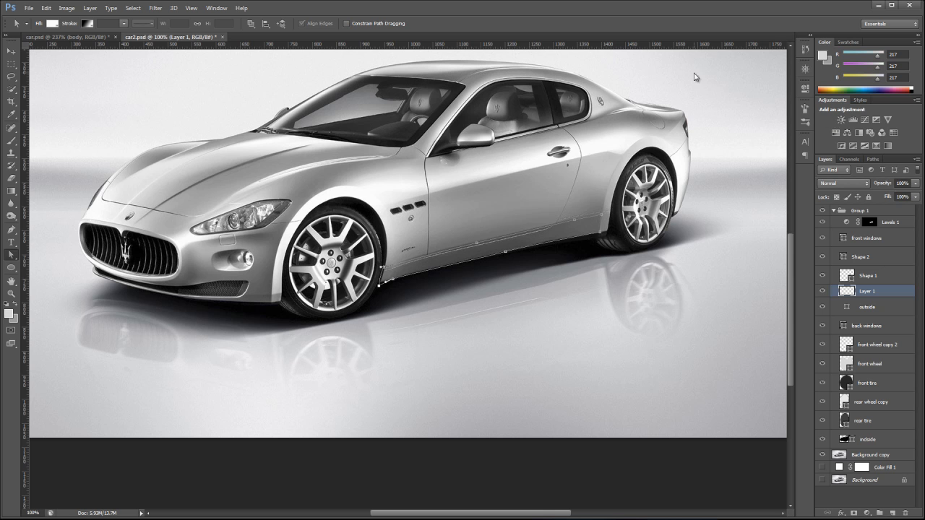
Convert the sill path into a new anti-aliased selection and hide the Background copy photo.
{"action": "left_click", "coordinate": [11, 230]}
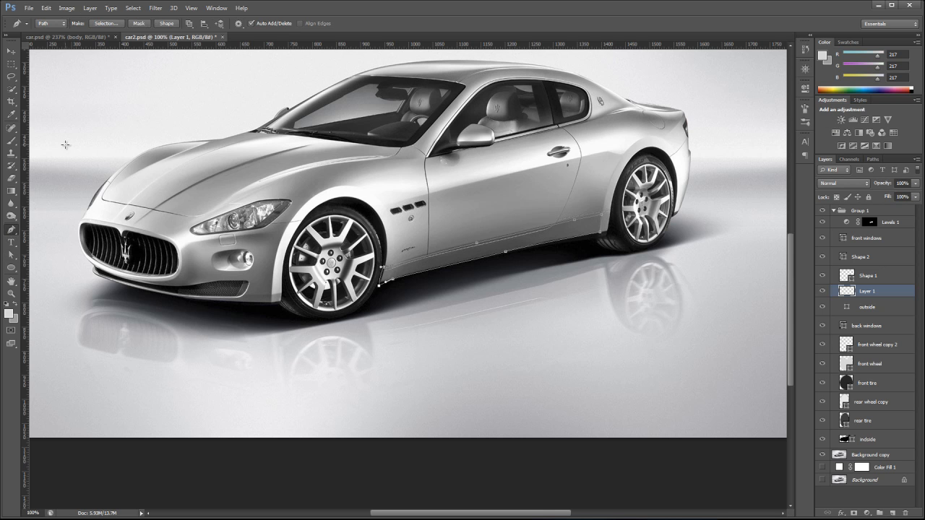
{"action": "left_click", "coordinate": [102, 26]}
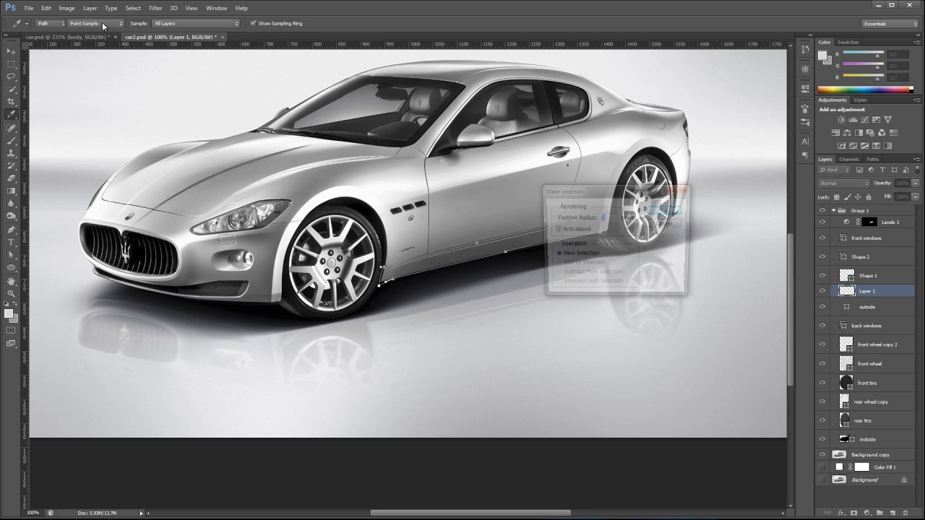
{"action": "left_click", "coordinate": [676, 211]}
{"action": "left_click", "coordinate": [822, 454]}
Darken the sill with a Levels adjustment using a black input level of 110, placed below Layer 1 and clipped to outside.
{"action": "left_click", "coordinate": [853, 120]}
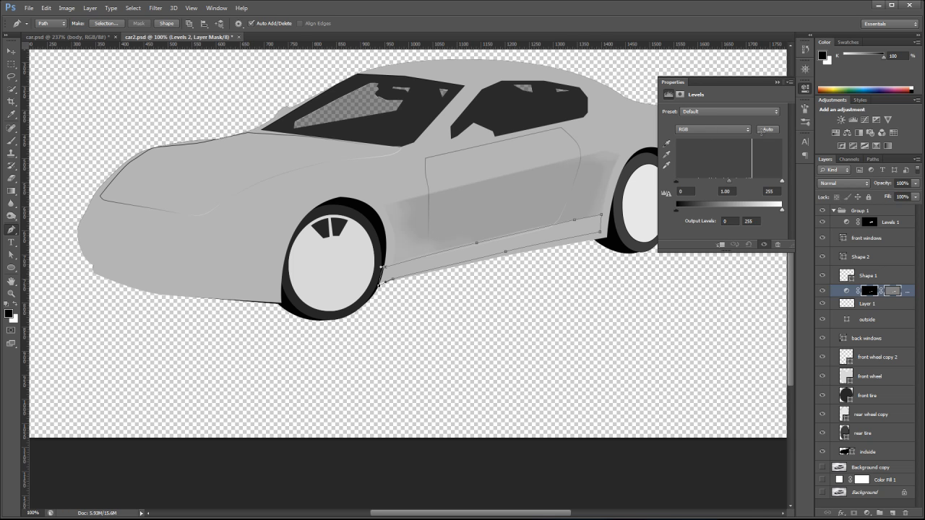
{"action": "left_click_drag", "start_coordinate": [676, 181], "coordinate": [724, 190]}
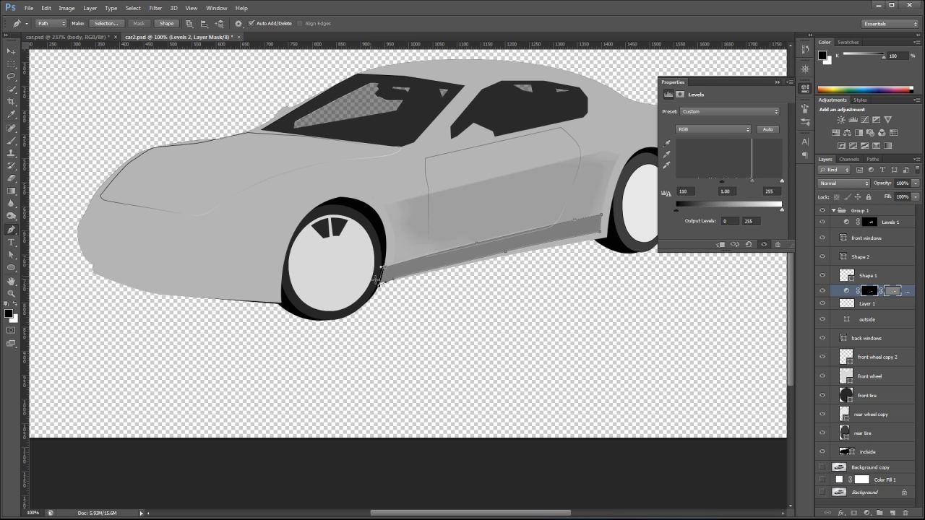
{"action": "left_click_drag", "start_coordinate": [904, 293], "coordinate": [906, 314]}
{"action": "left_click", "coordinate": [896, 312], "text": "alt"}
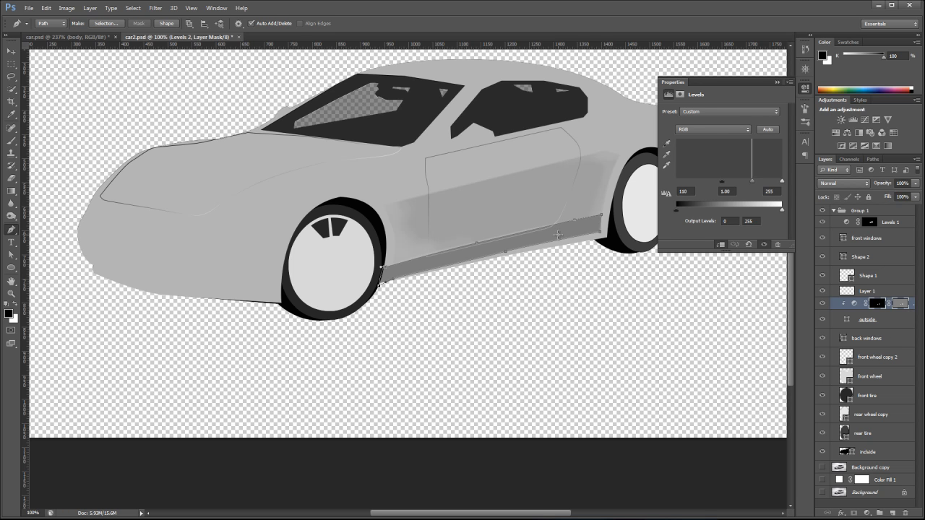
Collapse the Levels properties, show the Background copy photo, and select the clipped Levels adjustment's mask.
{"action": "left_click", "coordinate": [867, 290]}
{"action": "left_click", "coordinate": [777, 82]}
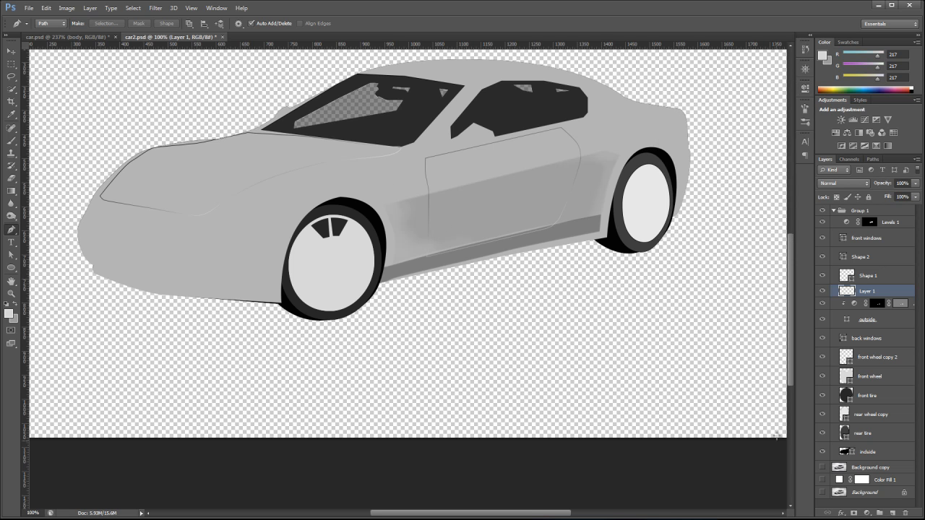
{"action": "left_click", "coordinate": [824, 470]}
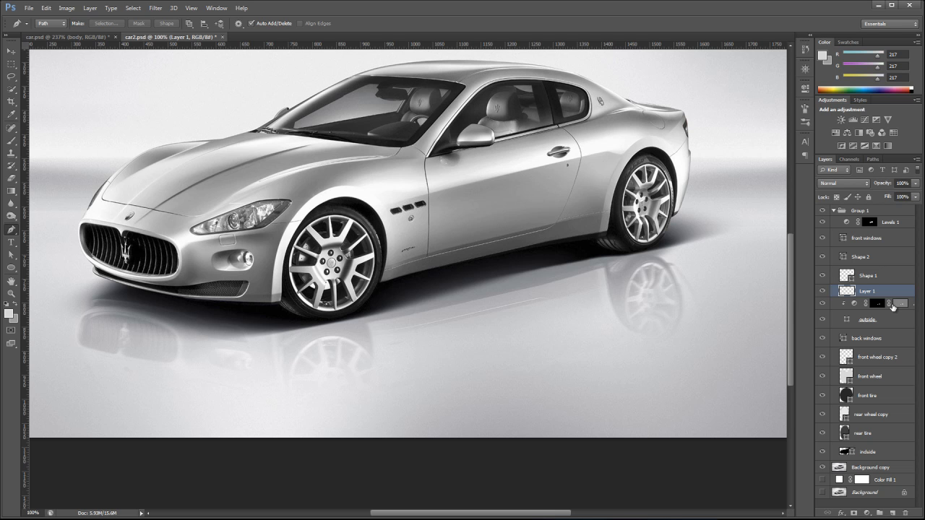
{"action": "left_click", "coordinate": [902, 303]}
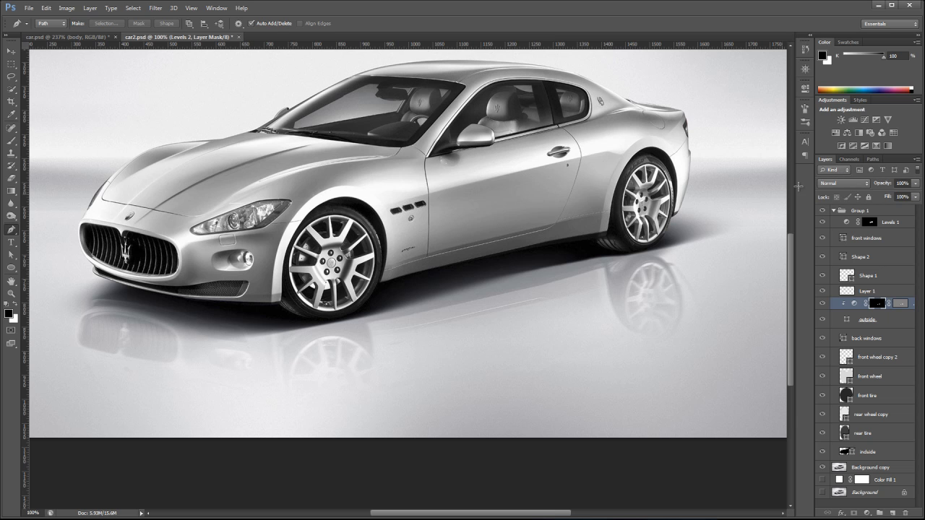
Switch to car.psd, fit it in view, and toggle the body, interior, front wheel and rear wheel groups to examine their contents.
{"action": "left_click", "coordinate": [90, 37]}
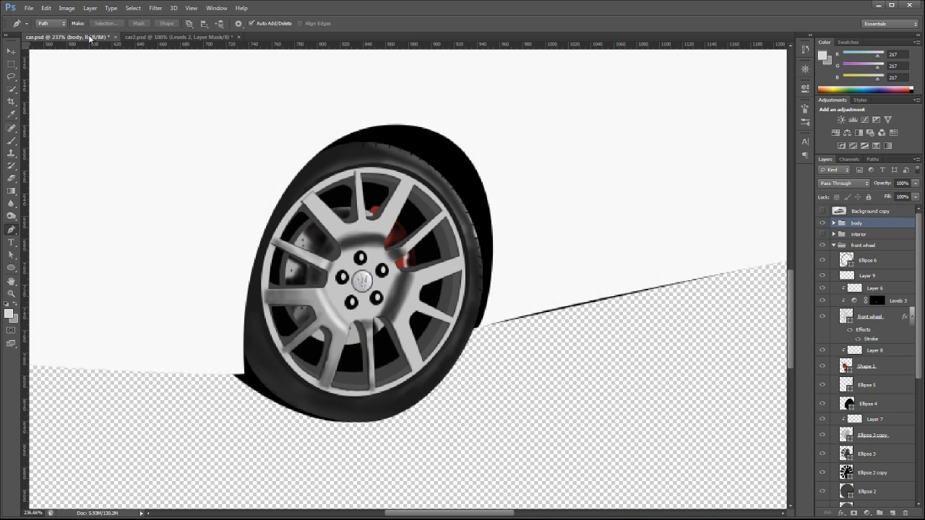
{"action": "double_click", "coordinate": [11, 281]}
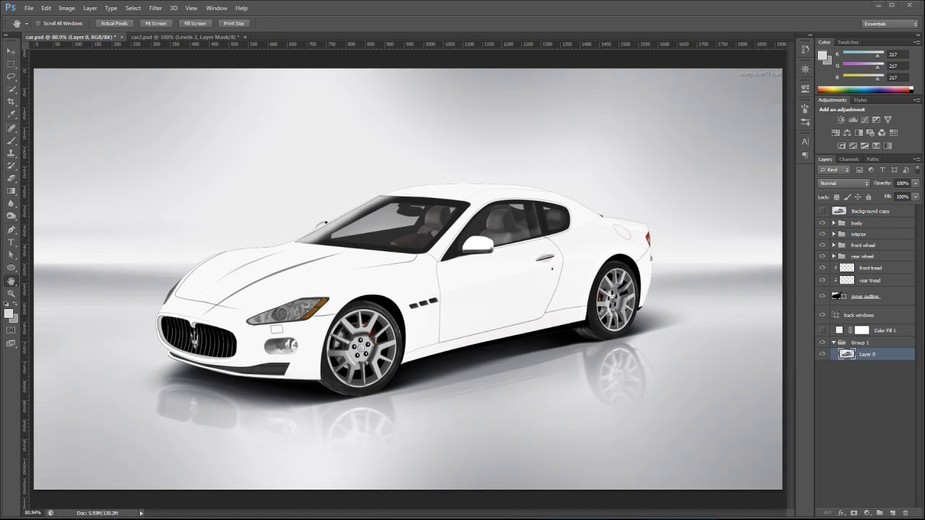
{"action": "left_click", "coordinate": [821, 223]}
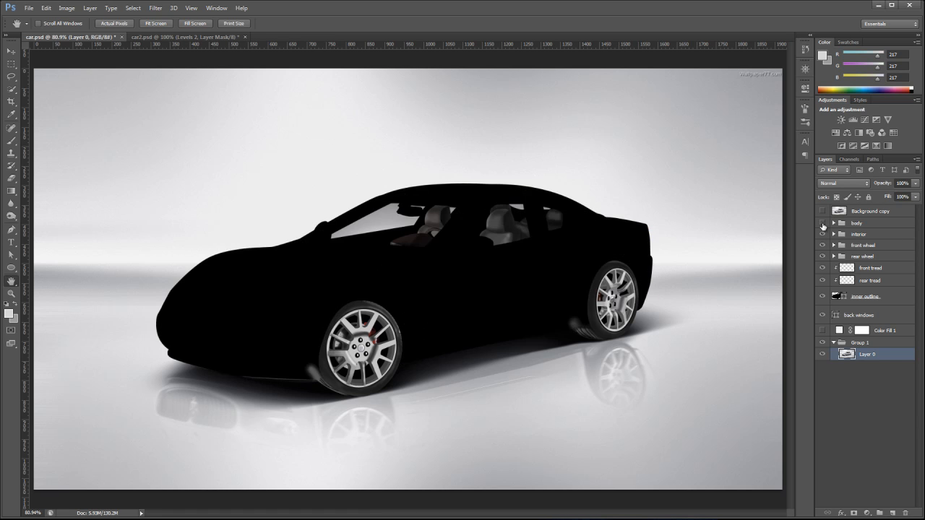
{"action": "left_click", "coordinate": [822, 224]}
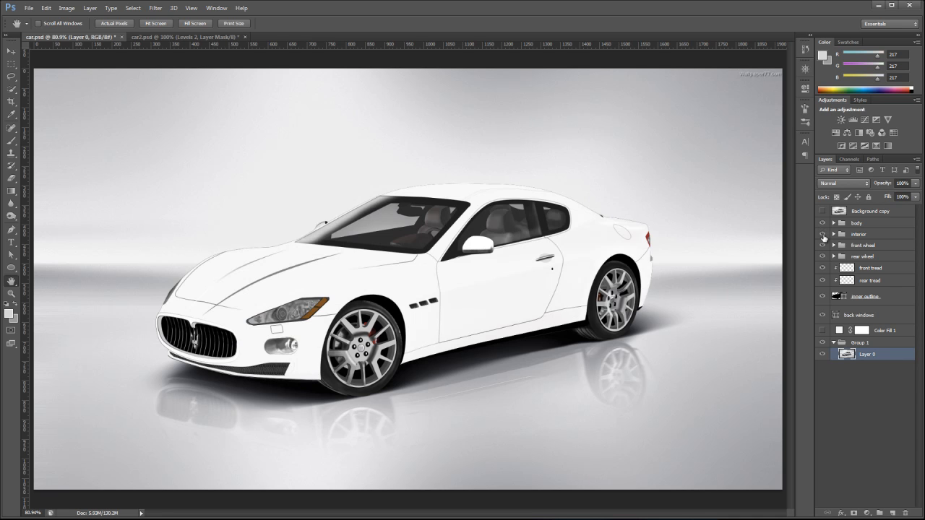
{"action": "left_click", "coordinate": [823, 234]}
{"action": "left_click", "coordinate": [823, 234]}
{"action": "left_click", "coordinate": [823, 246]}
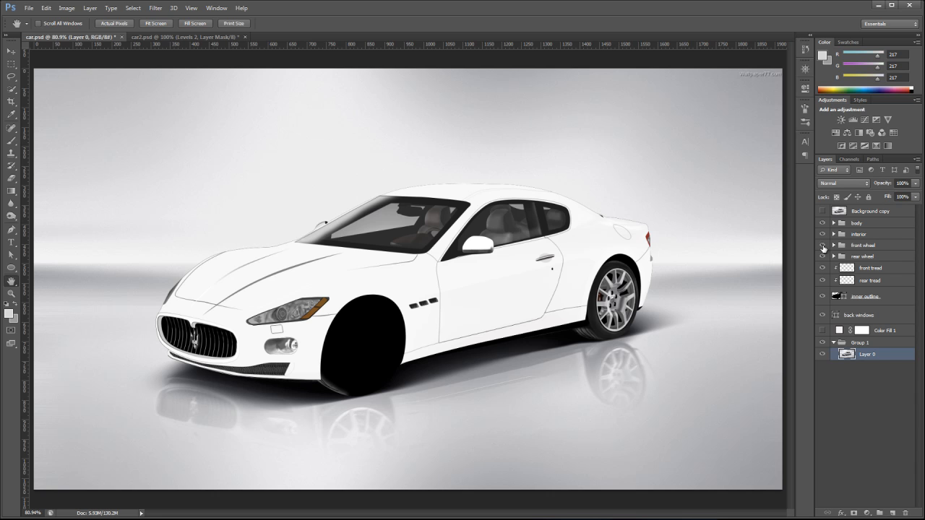
{"action": "left_click", "coordinate": [823, 246]}
{"action": "left_click", "coordinate": [824, 256]}
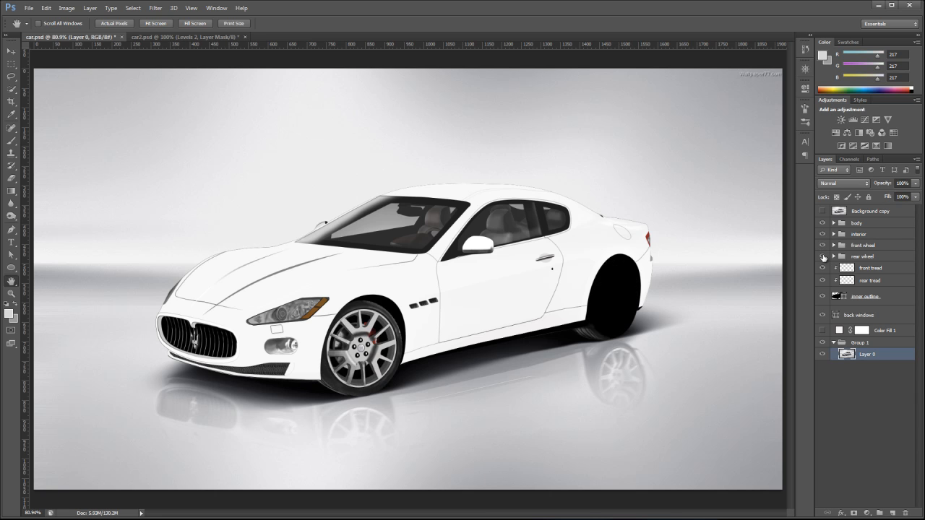
{"action": "left_click", "coordinate": [822, 256]}
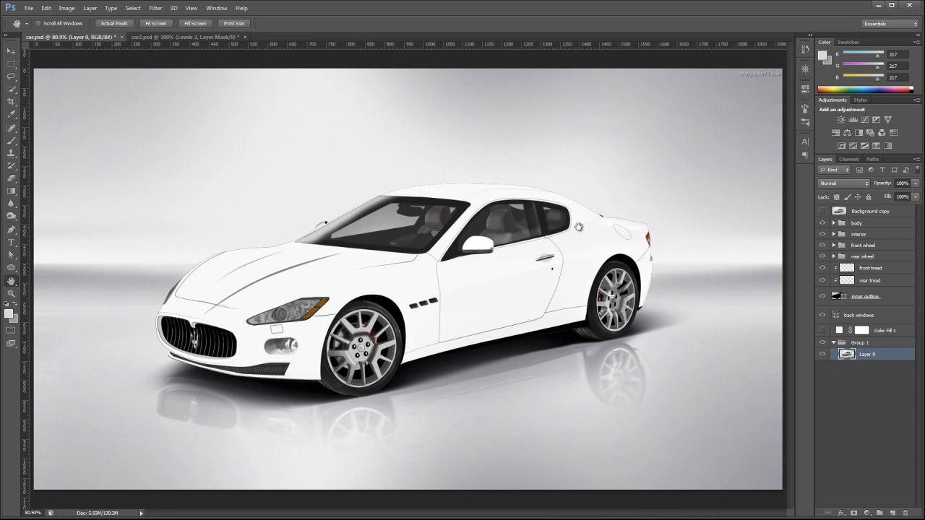
Expand the body group and look through its layers, from the mirror and door parts to the headlight and taillight.
{"action": "left_click", "coordinate": [834, 223]}
{"action": "scroll", "coordinate": [882, 327], "scroll_direction": "down", "scroll_amount": 6}
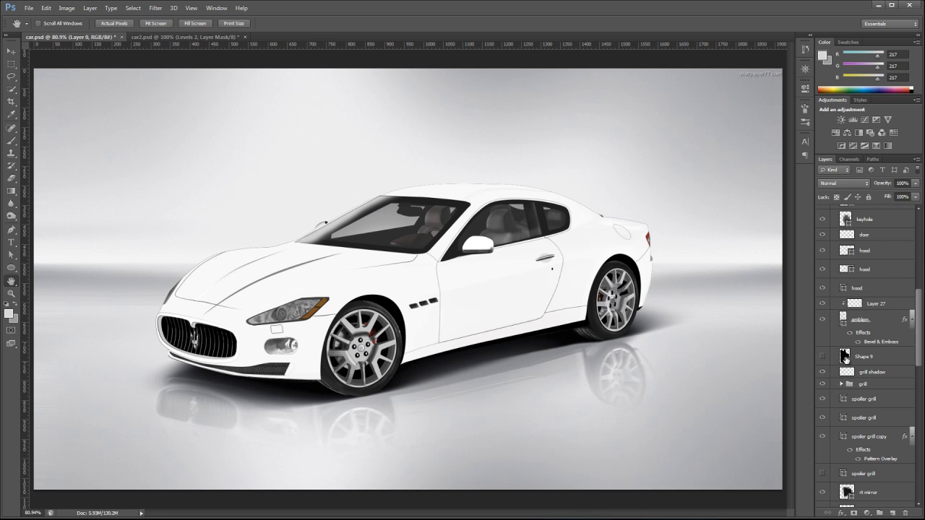
{"action": "scroll", "coordinate": [875, 378], "scroll_direction": "down", "scroll_amount": 2}
{"action": "scroll", "coordinate": [875, 376], "scroll_direction": "down", "scroll_amount": 5}
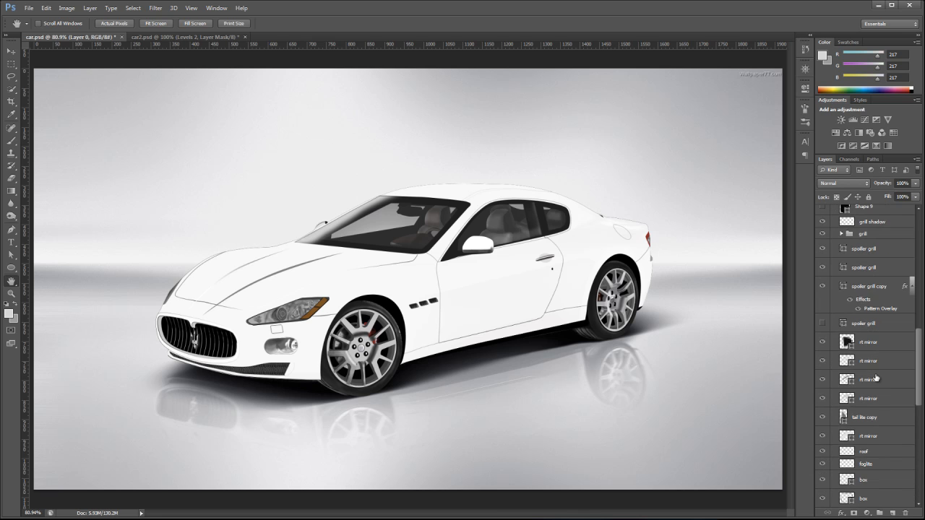
{"action": "scroll", "coordinate": [876, 377], "scroll_direction": "down", "scroll_amount": 2}
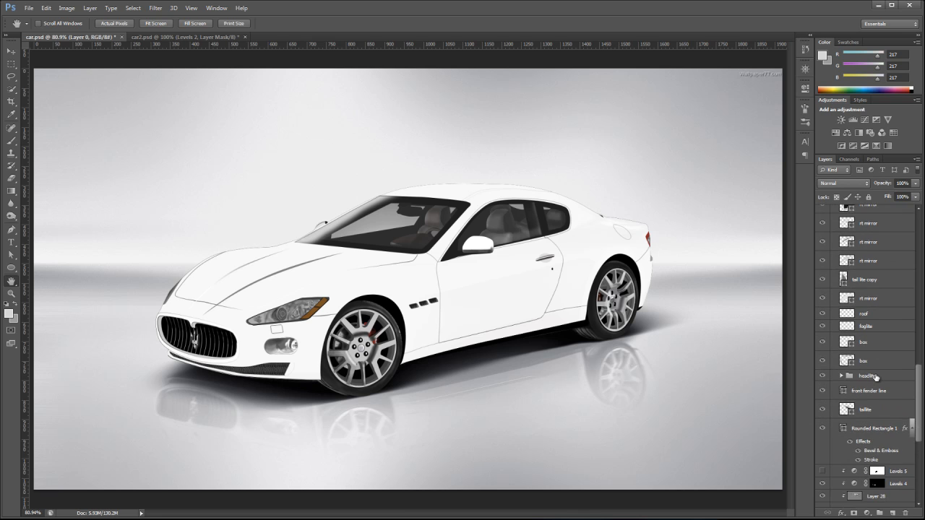
{"action": "scroll", "coordinate": [876, 377], "scroll_direction": "up", "scroll_amount": 10}
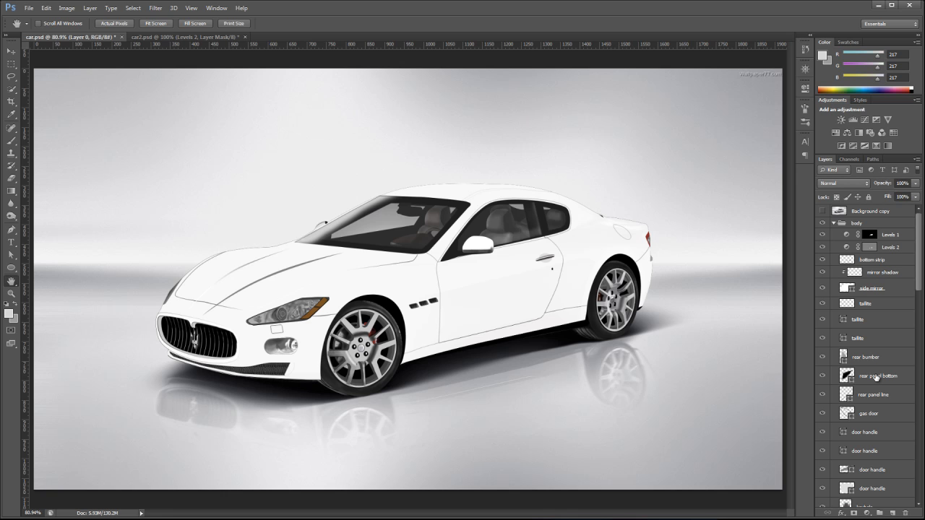